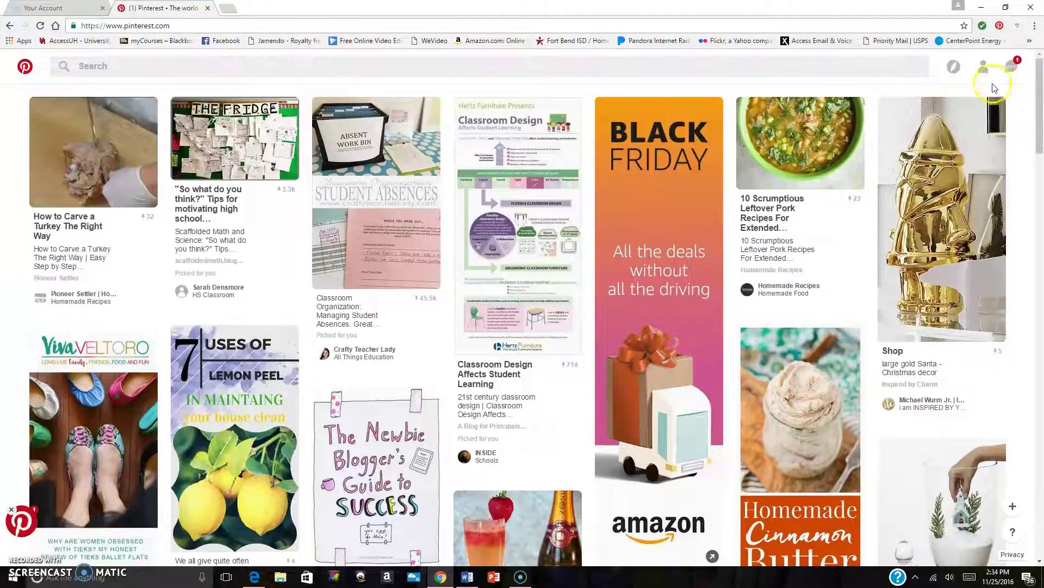
Create a non-secret board named "Classroom Design" from the profile page
click(984, 70)
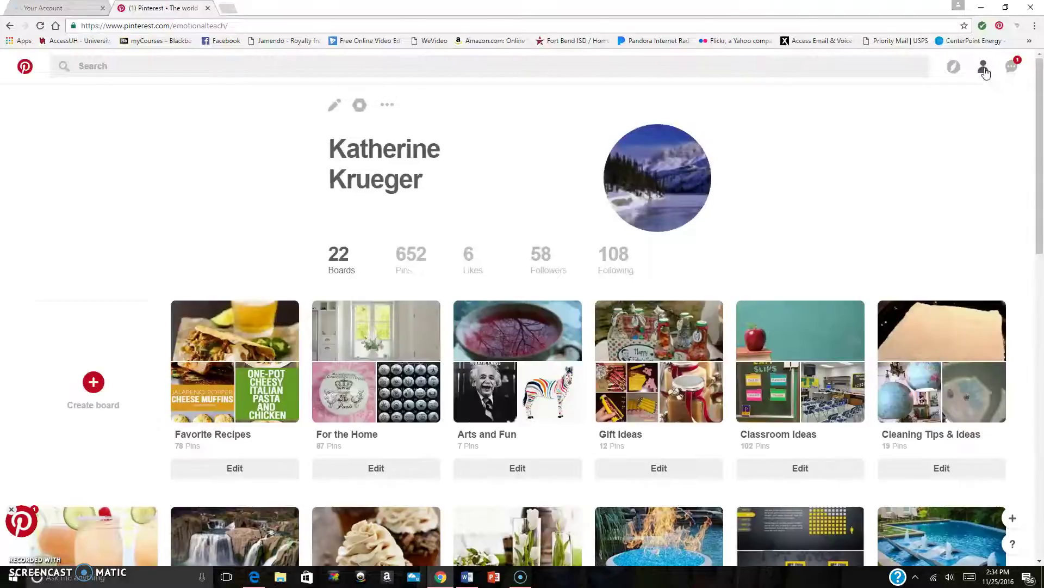
click(1043, 101)
mouse_move(1042, 103)
mouse_down()
mouse_move(1028, 223)
mouse_move(1040, 103)
mouse_up()
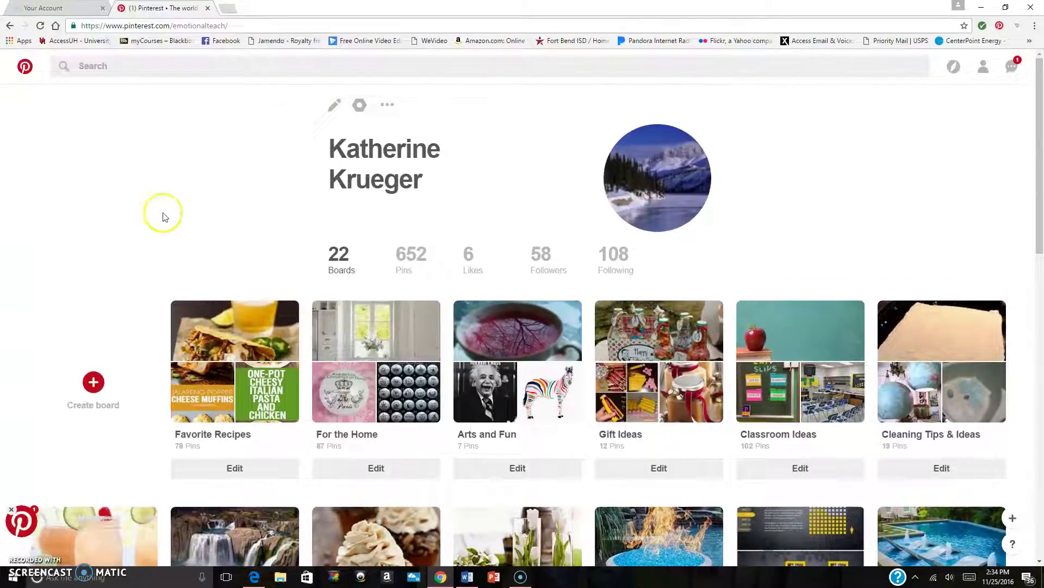
click(94, 382)
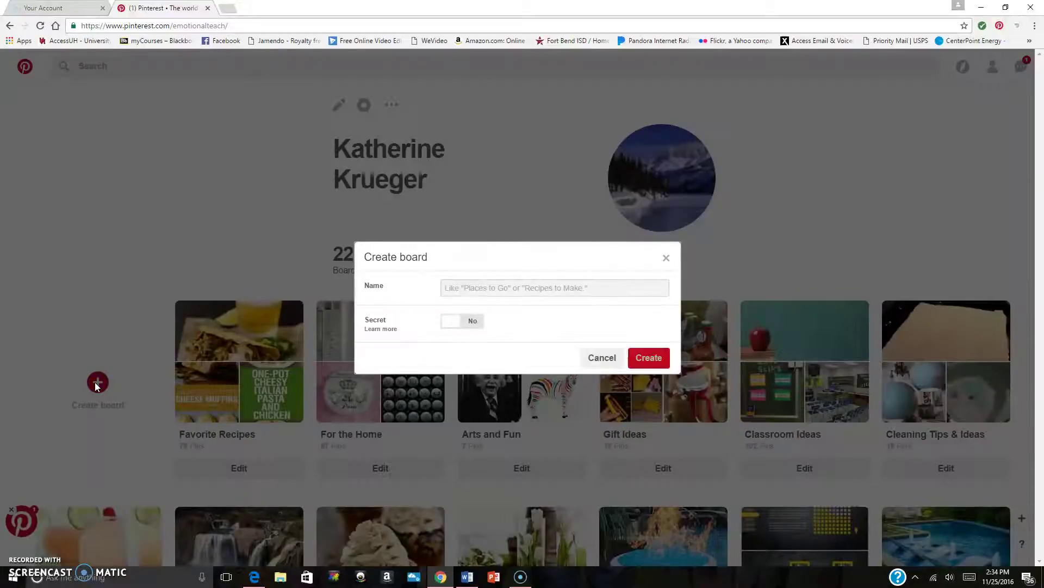
click(604, 293)
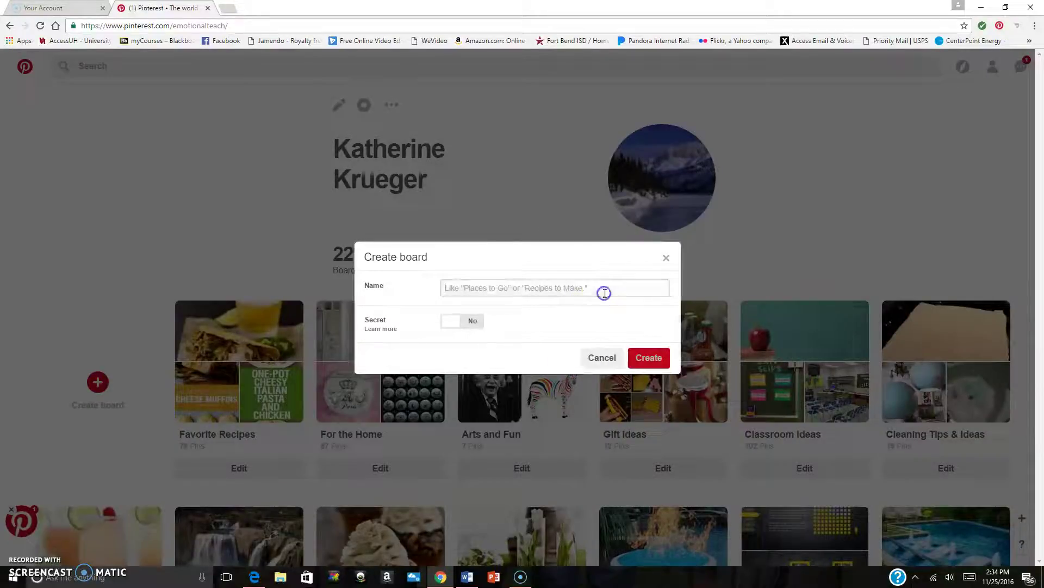
text(Classroom Design)
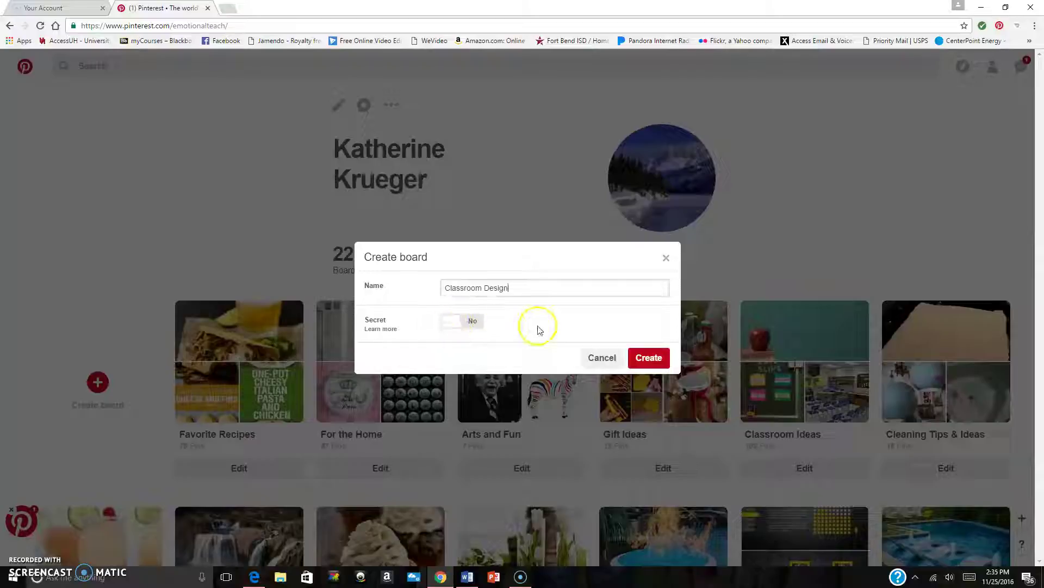
click(650, 357)
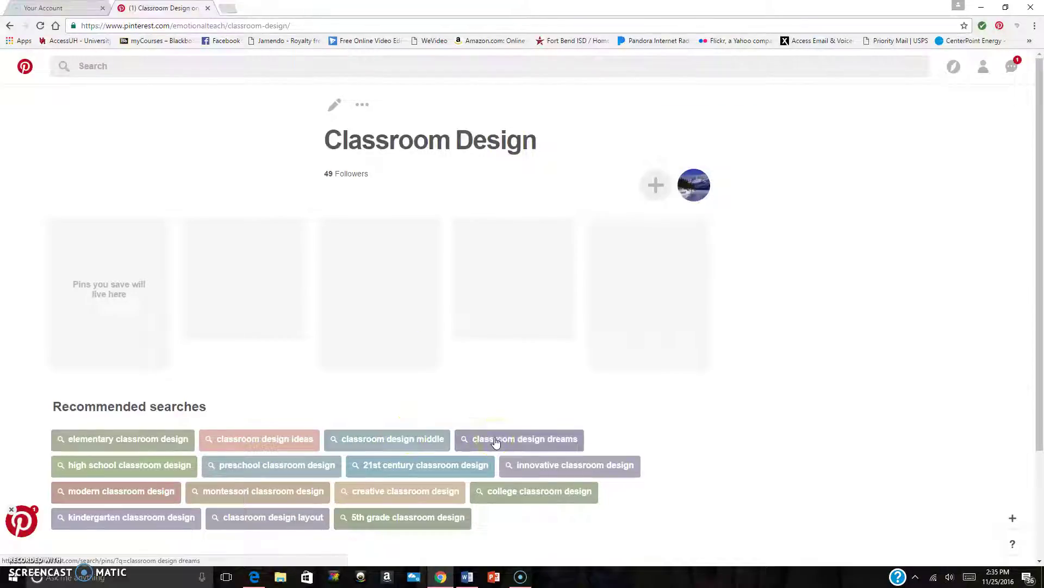
Run the recommended search "classroom design ideas" and open the source article of the Classroom Set-Up Round-Up pin
click(151, 440)
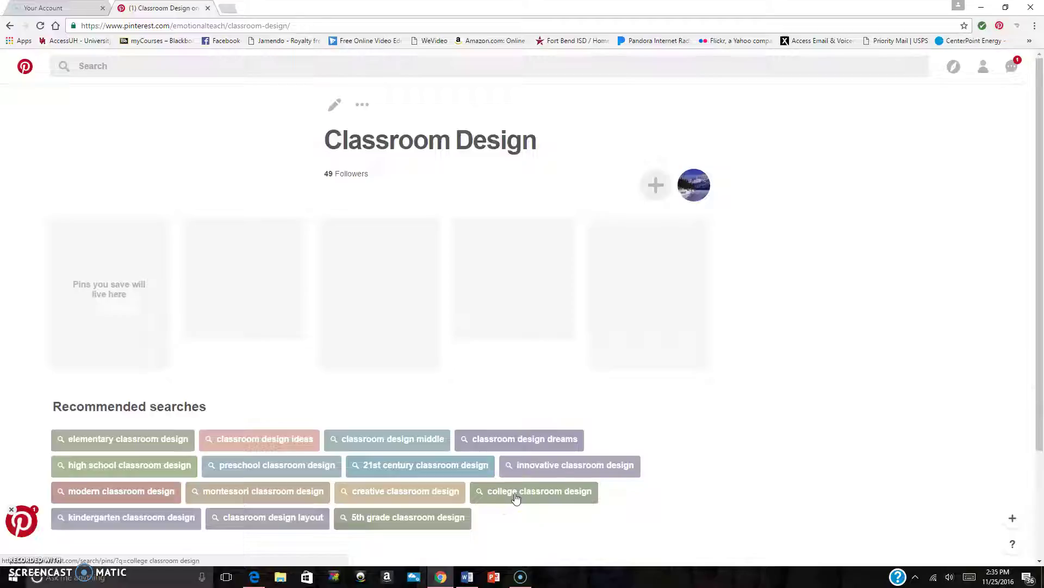
click(96, 439)
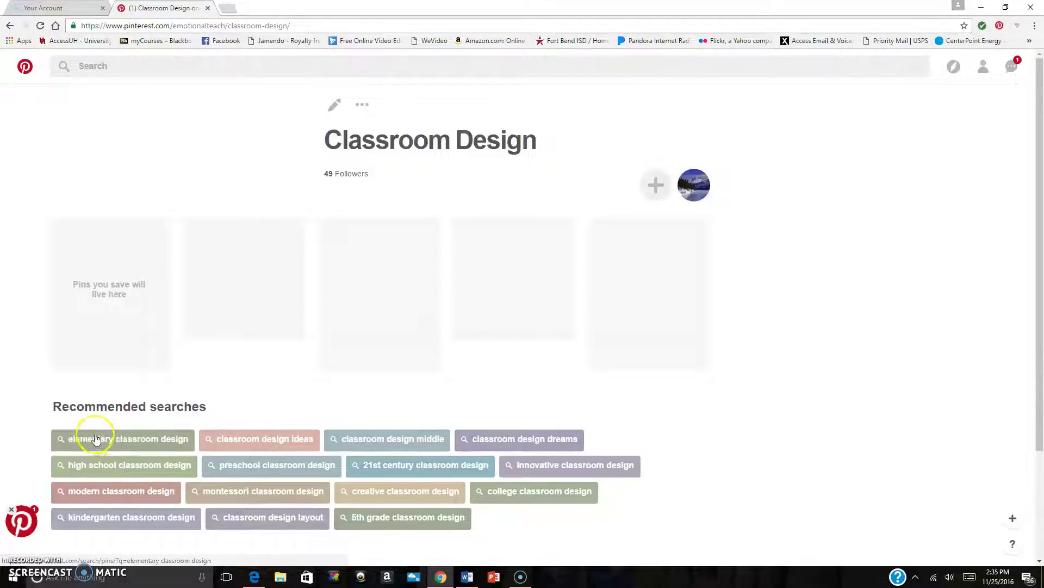
click(254, 438)
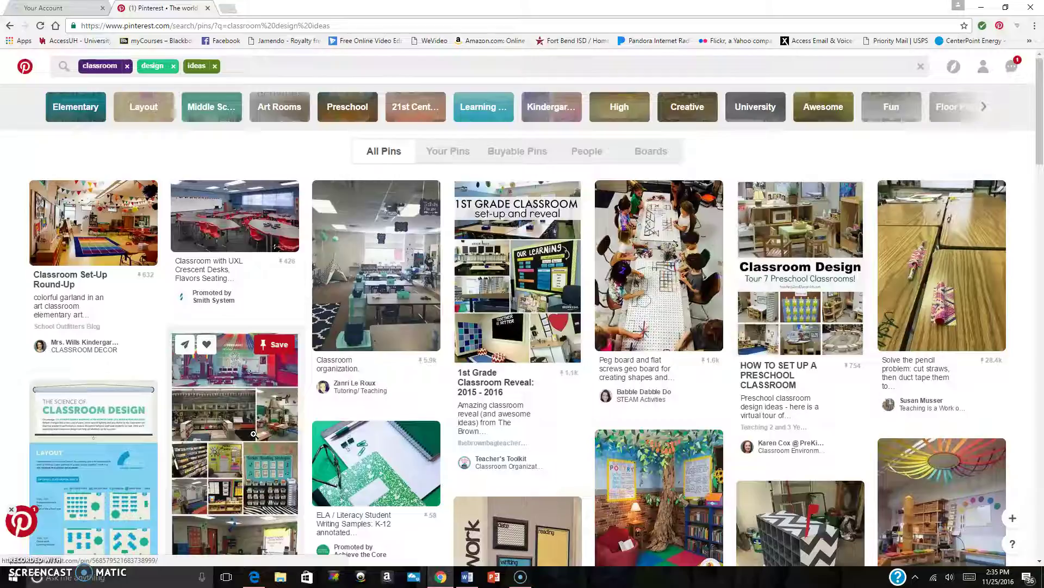
click(80, 225)
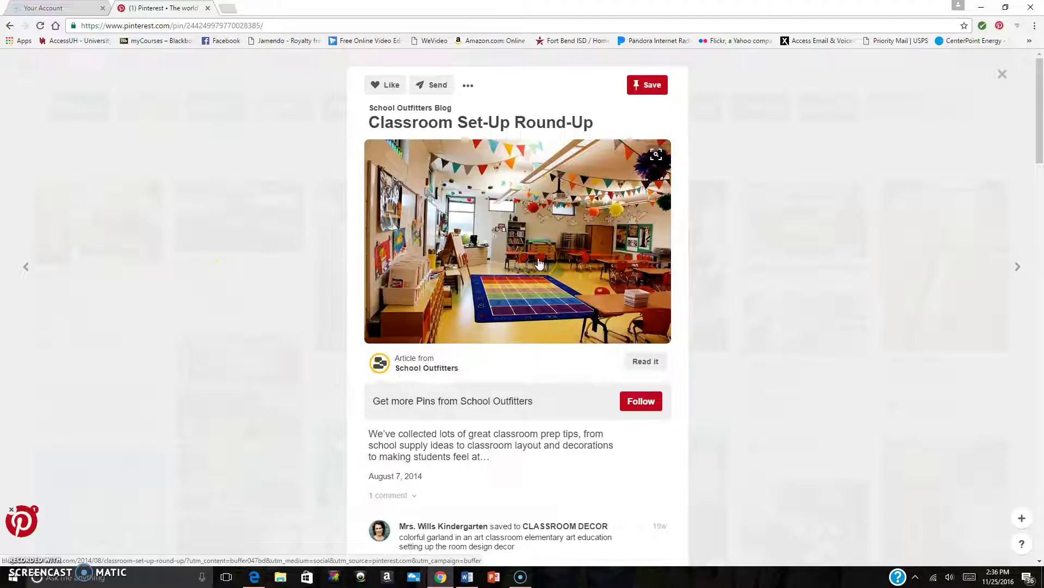
click(508, 230)
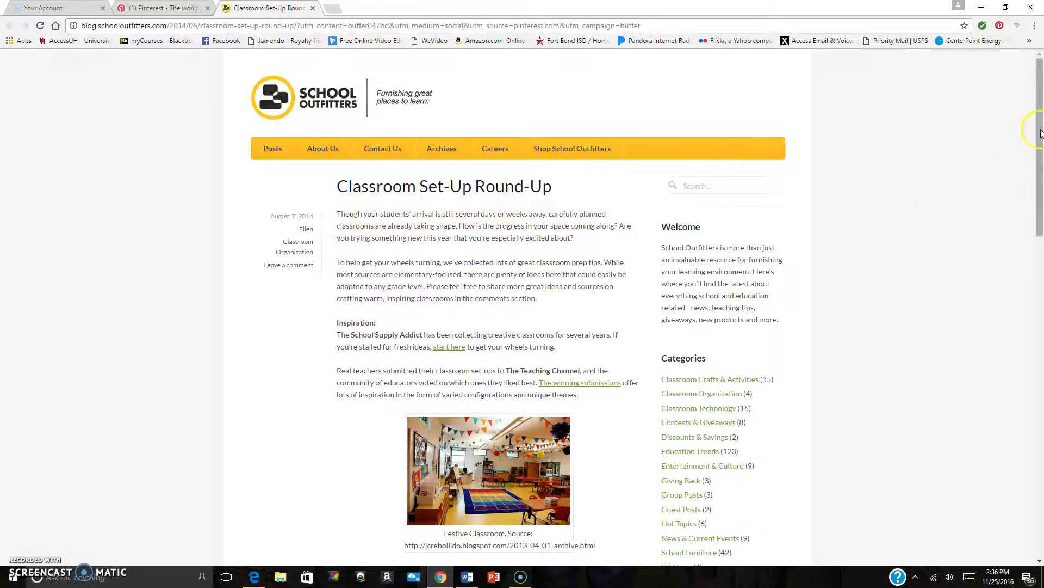
Save the article's Festive Classroom photo to the Classroom Design board, close the article and return to the search results
drag(1039, 133, 1040, 210)
mouse_move(530, 275)
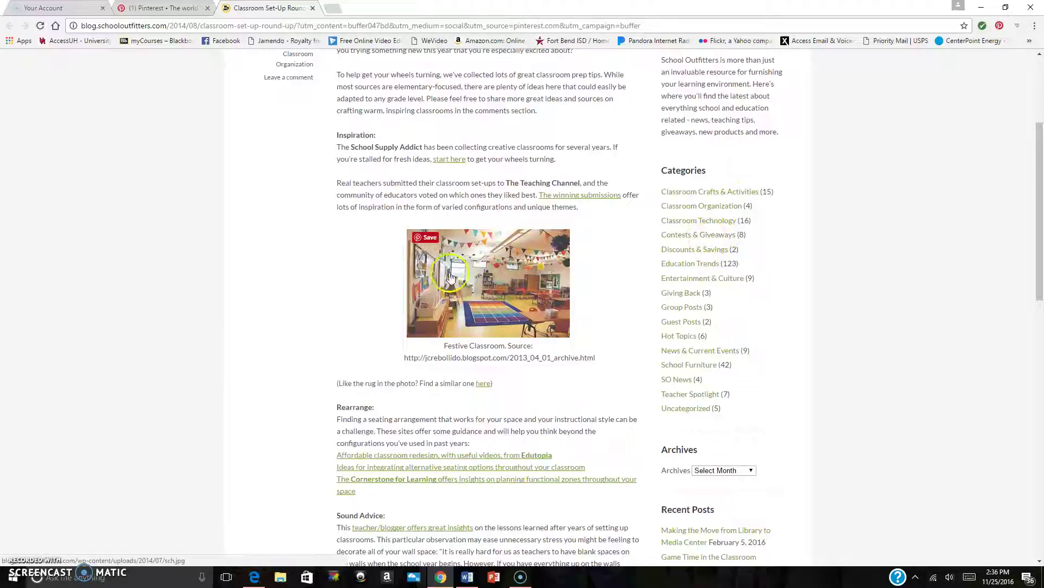
click(430, 237)
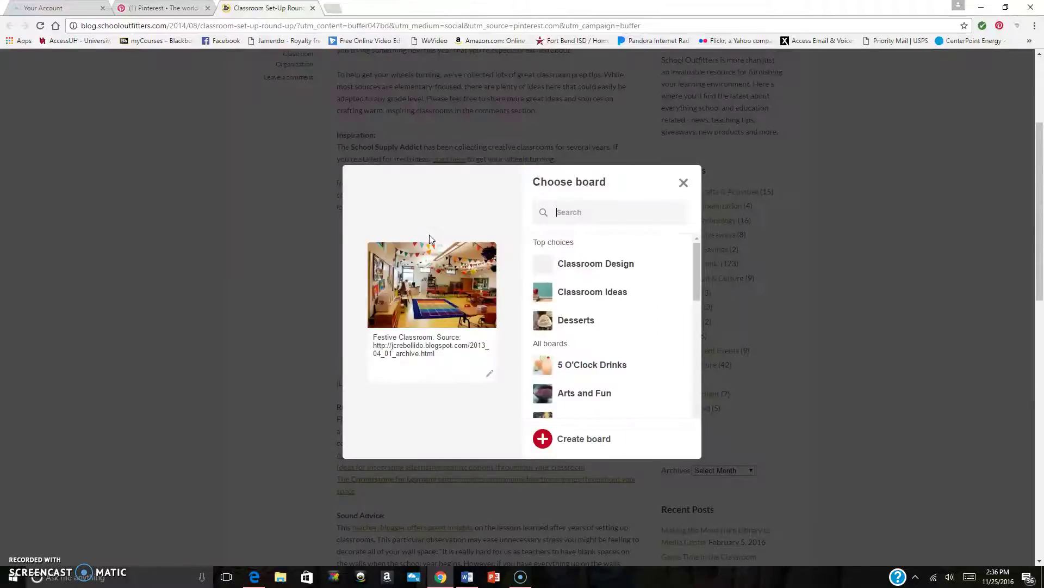
mouse_move(611, 268)
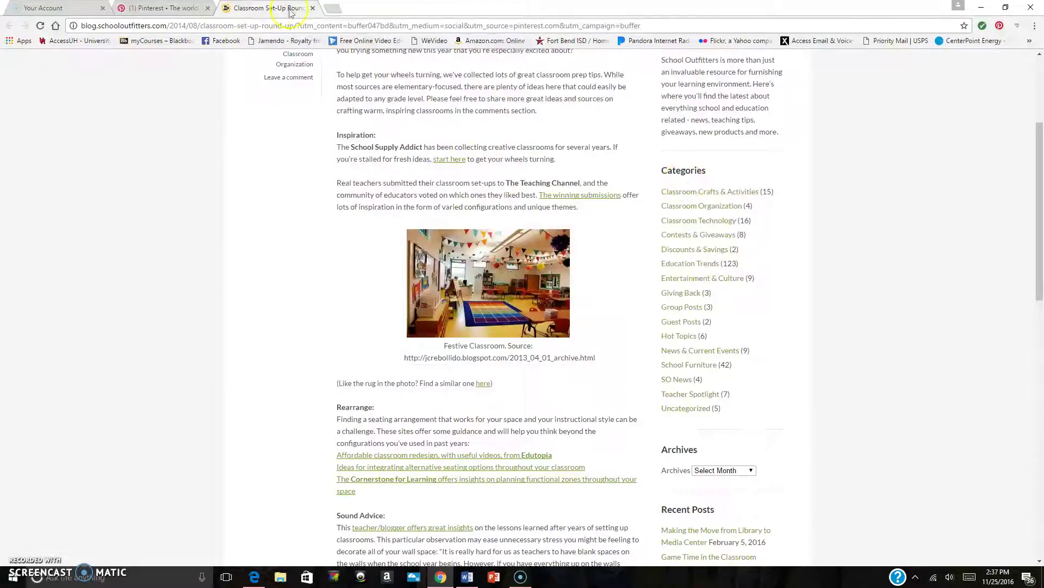
click(314, 9)
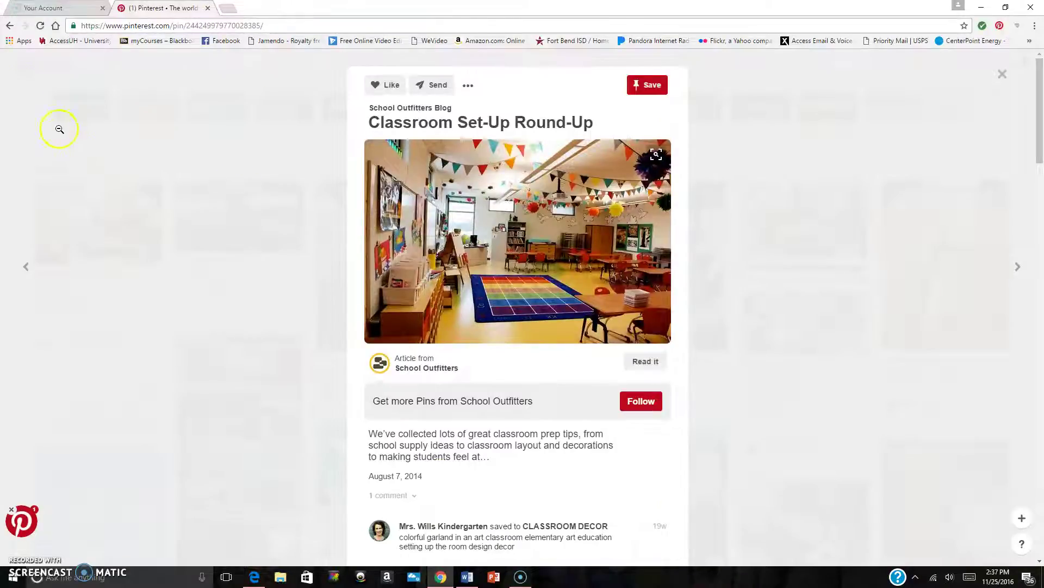
click(9, 26)
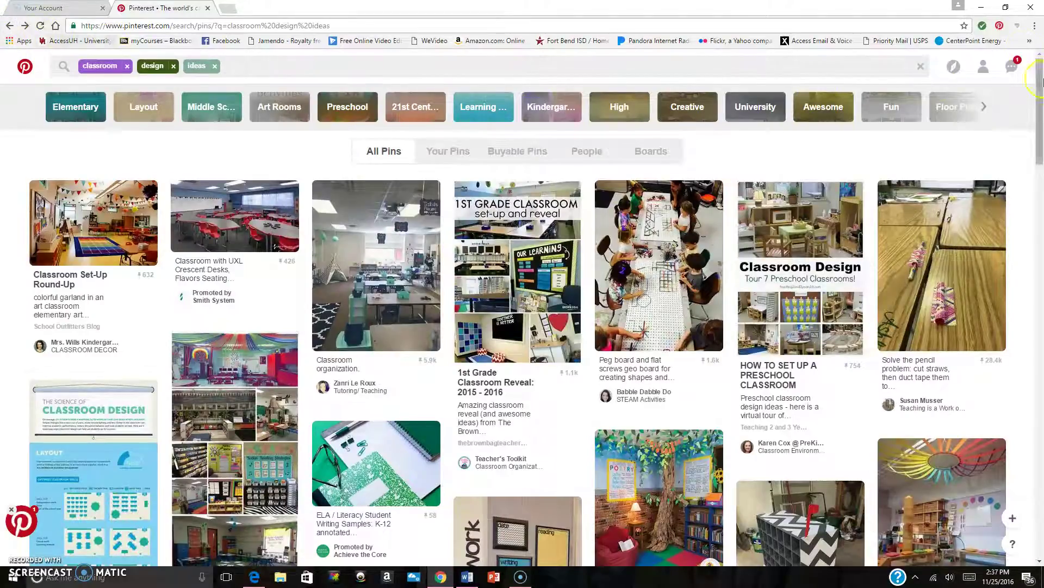
Open the Classroom Design board from the profile and check the newly saved pin
click(984, 68)
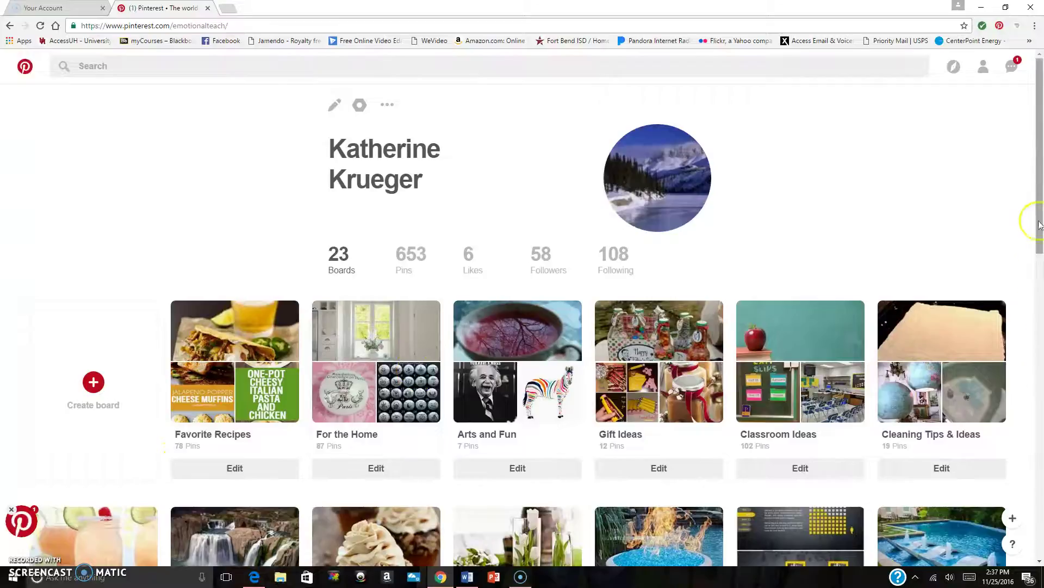
drag(1039, 192, 1041, 430)
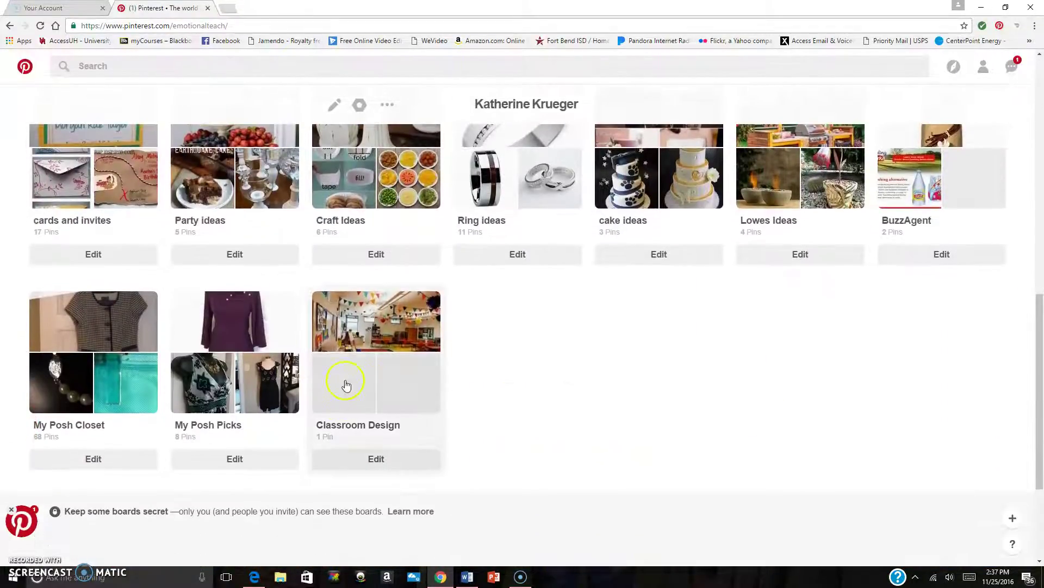
click(369, 350)
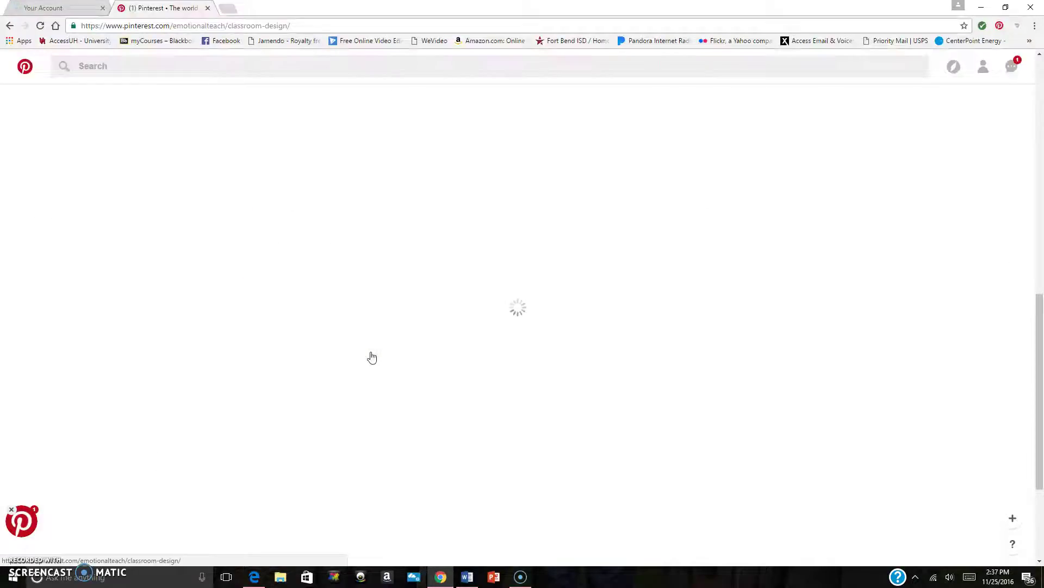
click(228, 264)
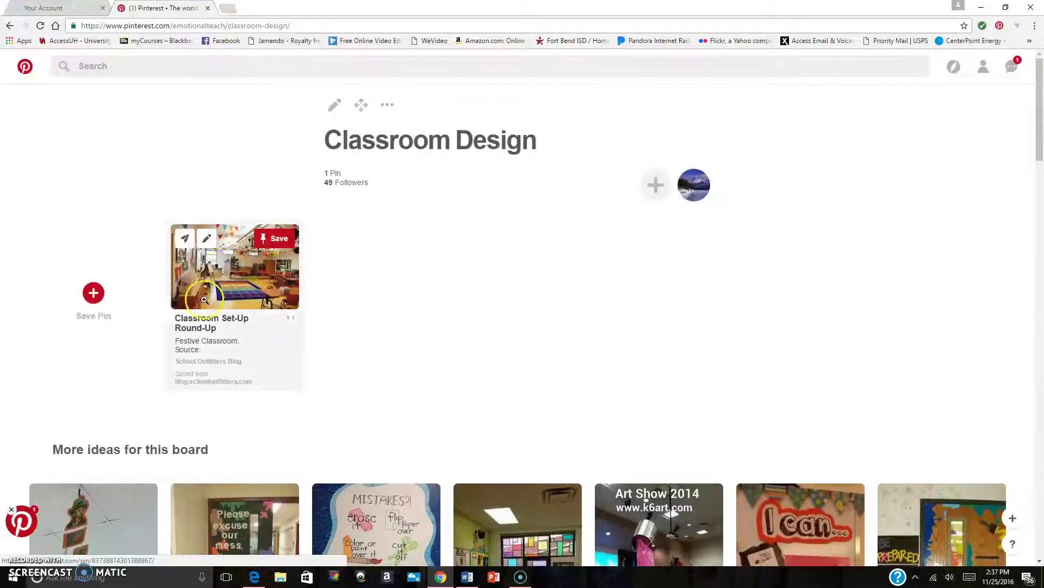
mouse_move(1041, 149)
mouse_down()
mouse_move(1032, 323)
mouse_move(1007, 419)
mouse_move(1029, 150)
mouse_up()
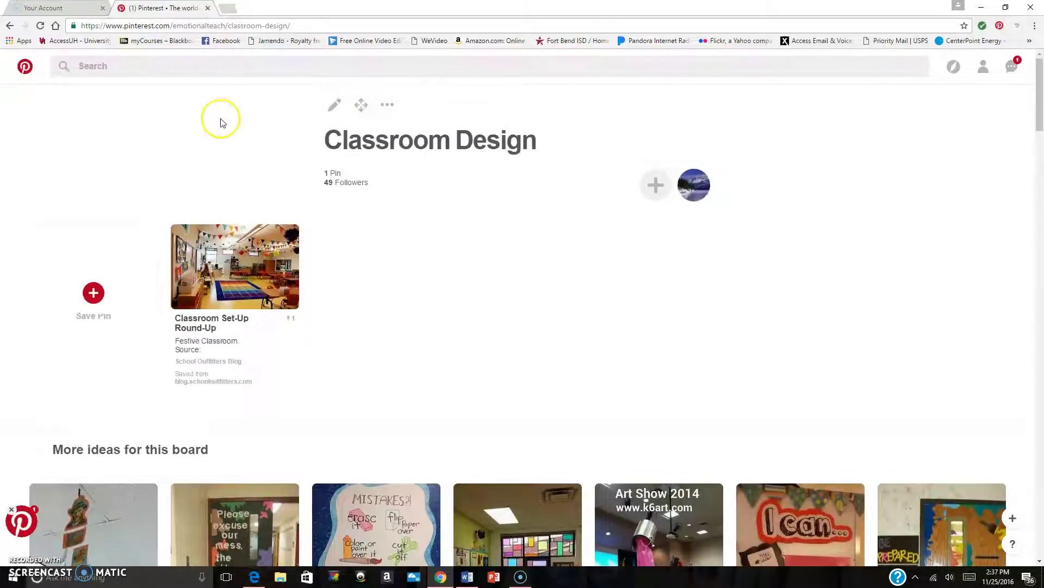
Open the Classroom Ideas board from the profile and examine the layout section of The Science of Classroom Design infographic
click(983, 66)
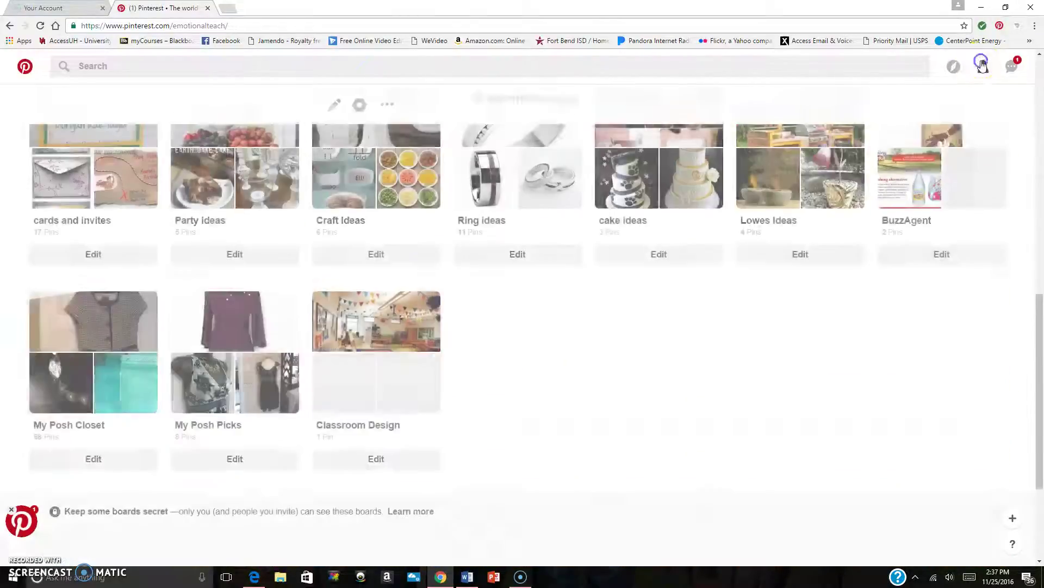
drag(1041, 372, 1041, 136)
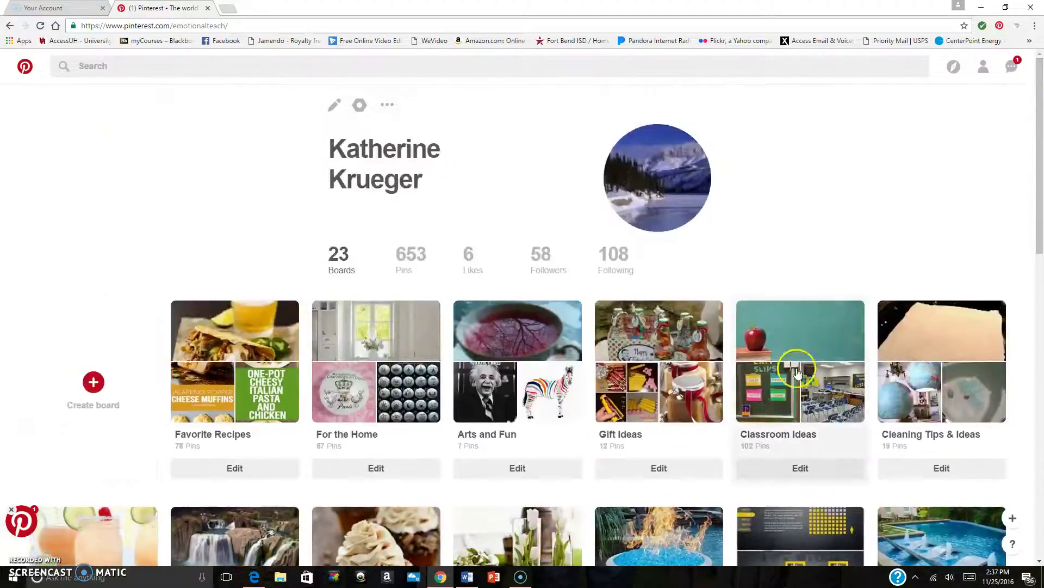
click(806, 384)
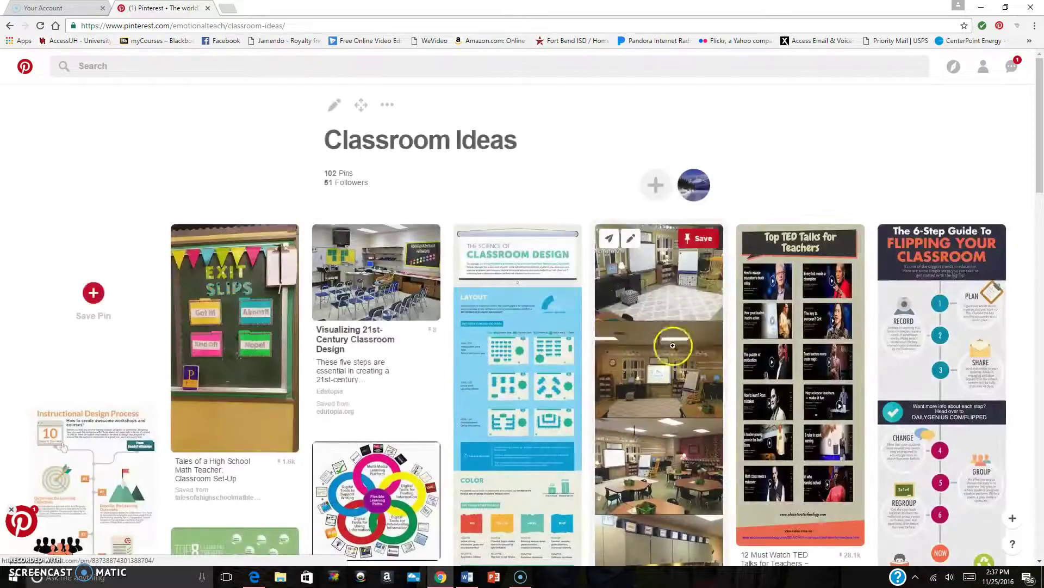
drag(1042, 126, 1042, 145)
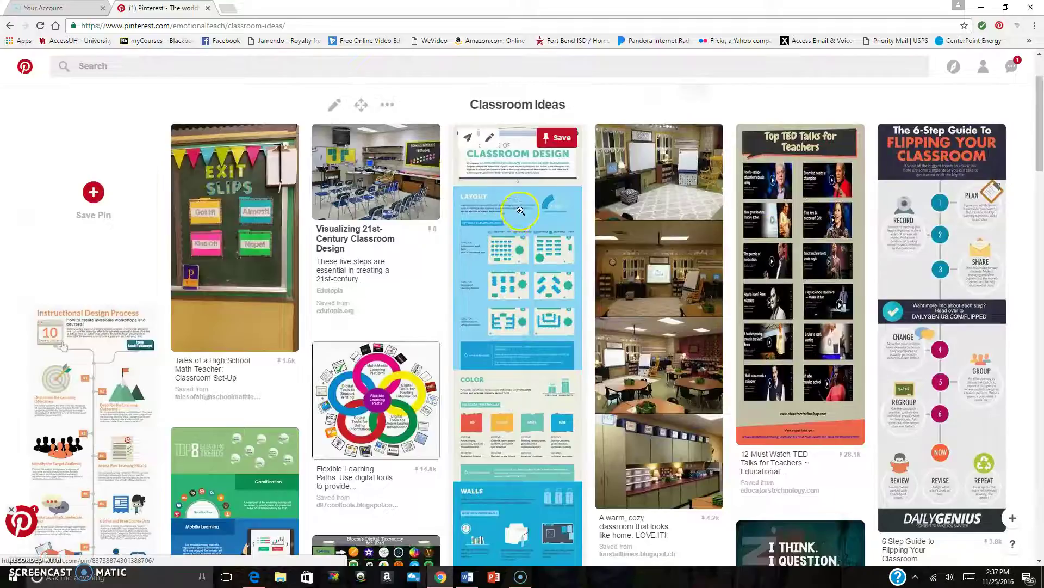
click(509, 229)
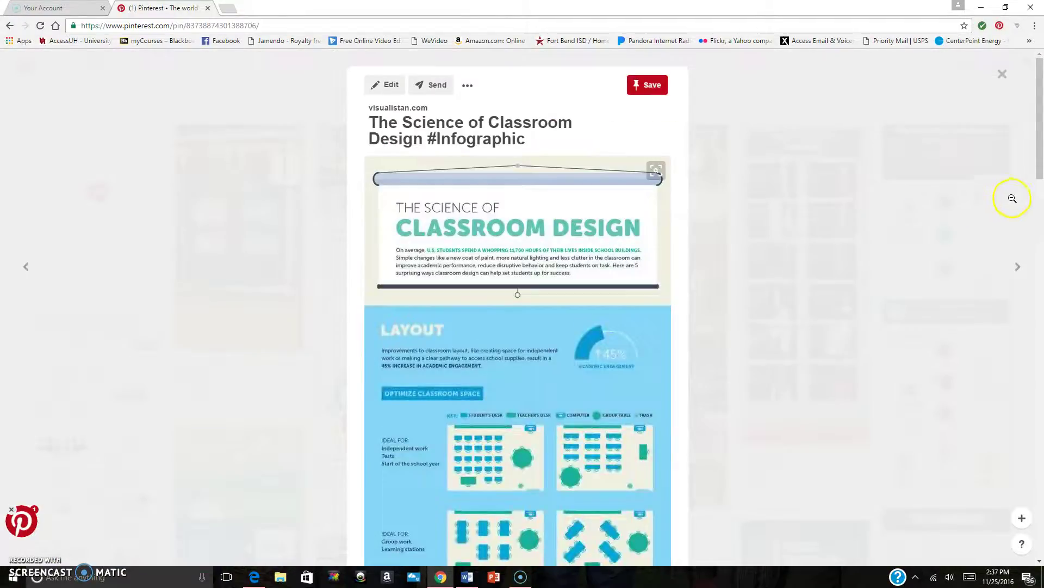
drag(1041, 95, 1039, 125)
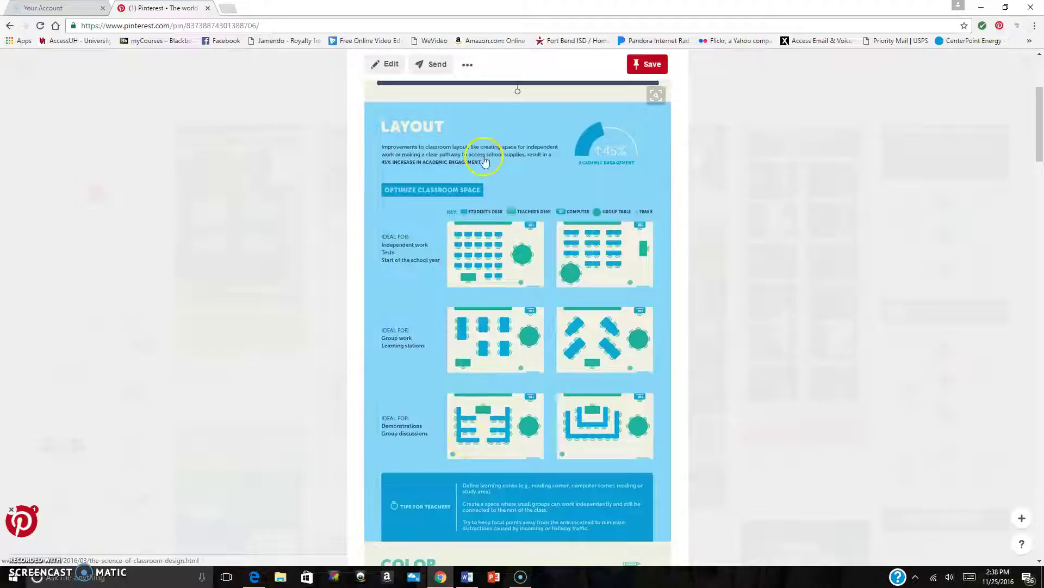
click(9, 26)
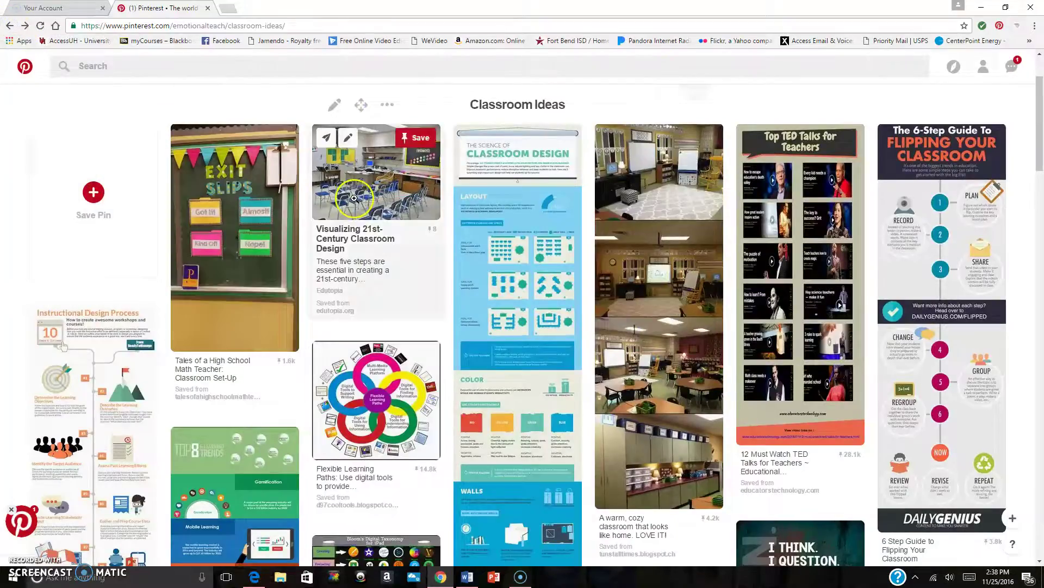
Find the New Classroom Set Up pin about self-directed learning and collaboration on the board and open its source article
drag(1040, 154, 1041, 219)
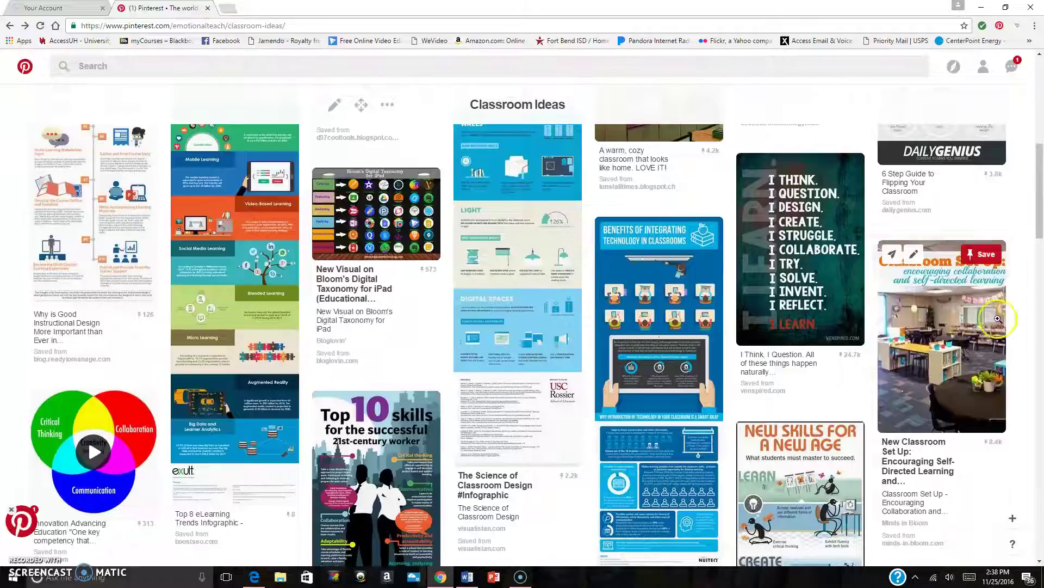
click(933, 318)
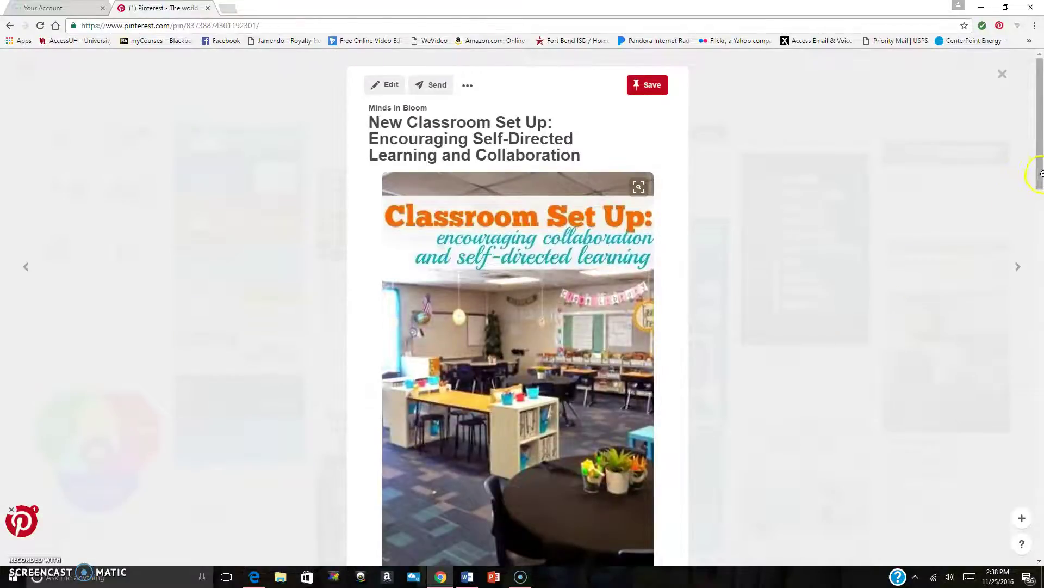
drag(1041, 173, 1042, 210)
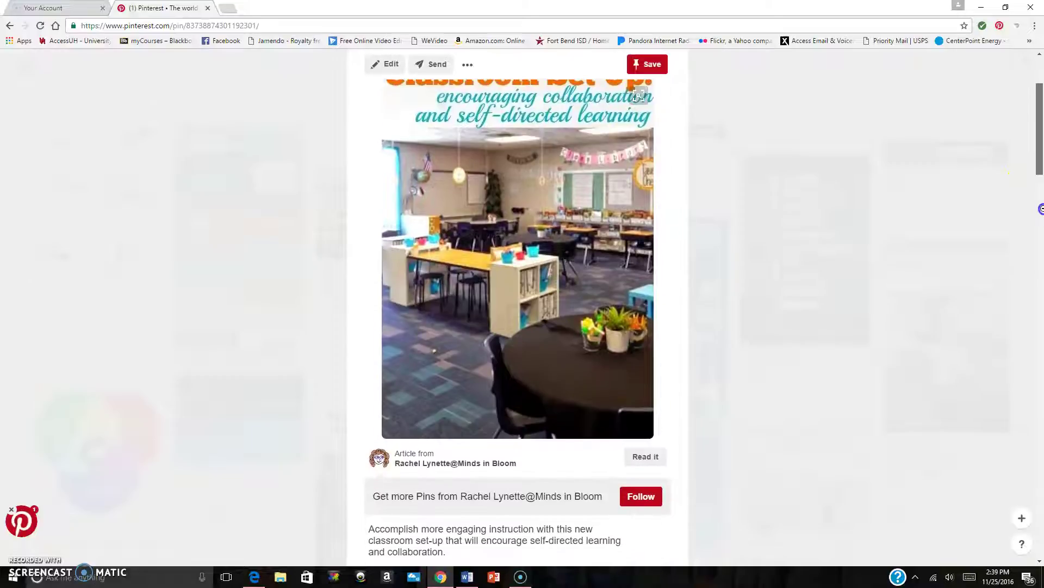
click(509, 246)
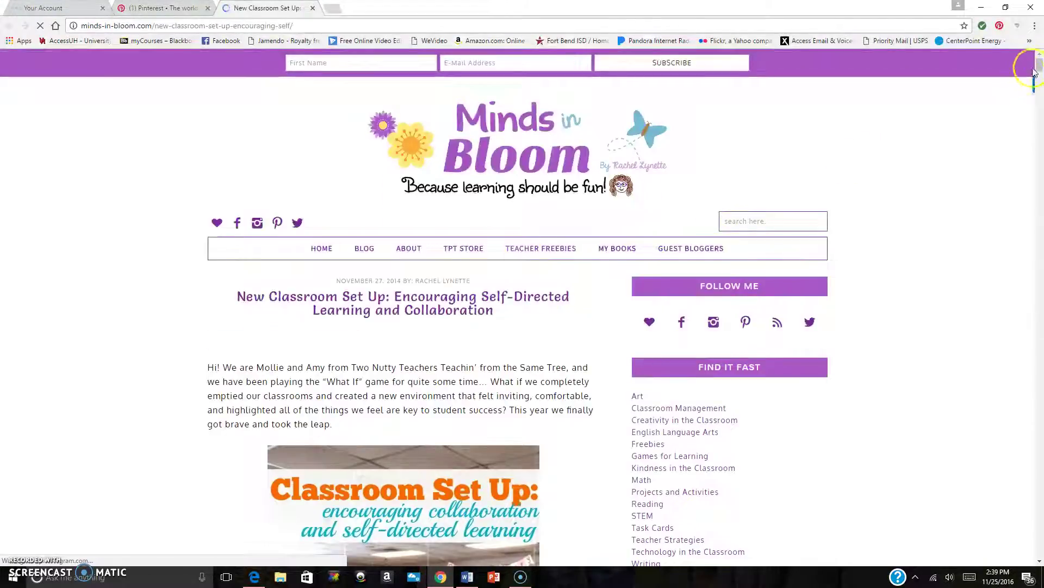
Examine the classroom photos and seating descriptions in the Minds in Bloom article, close it and return to the Classroom Ideas board
drag(1039, 60, 1039, 76)
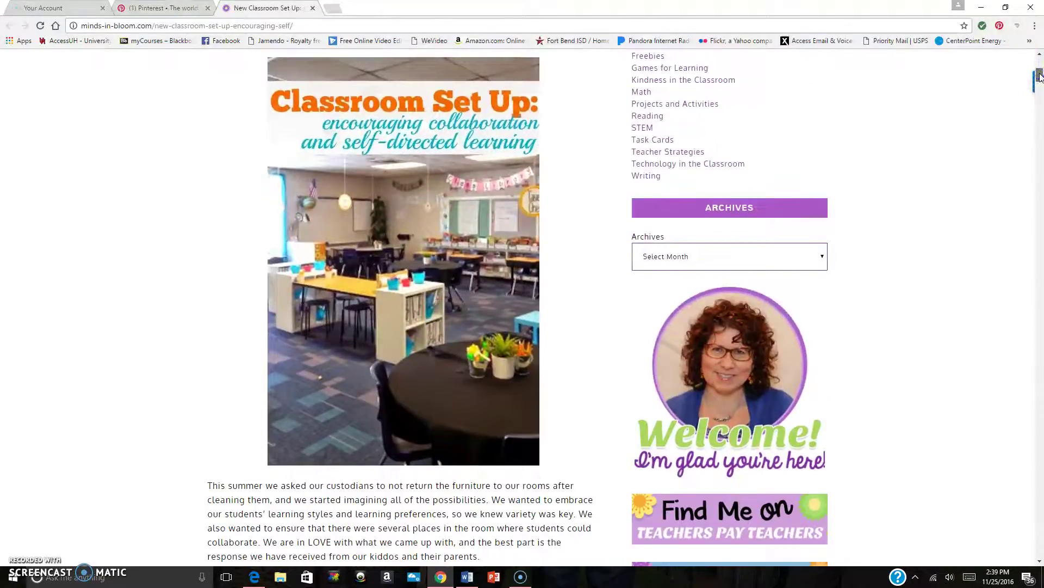
drag(1039, 76, 1040, 90)
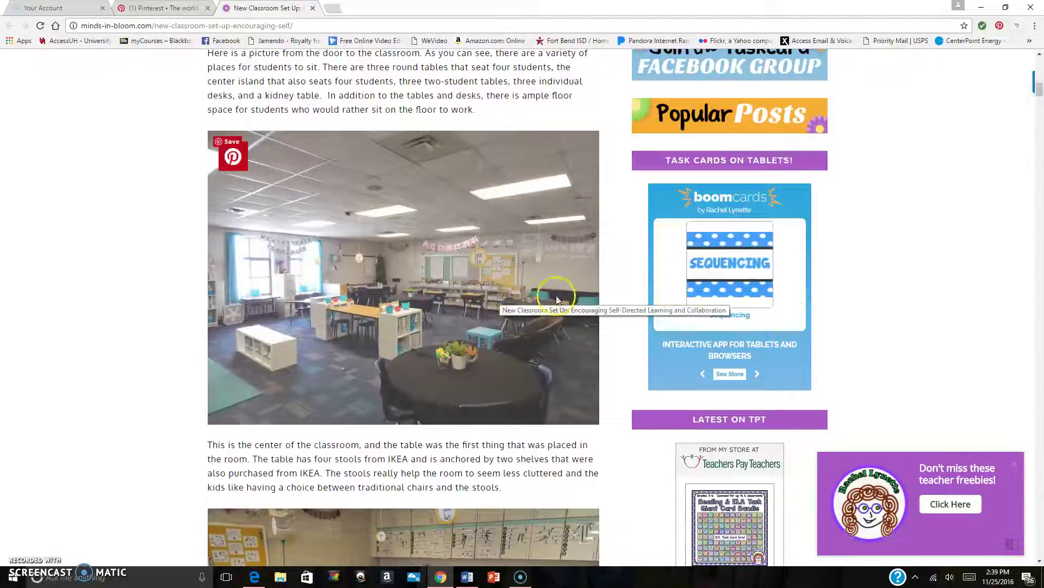
drag(1039, 93, 1039, 99)
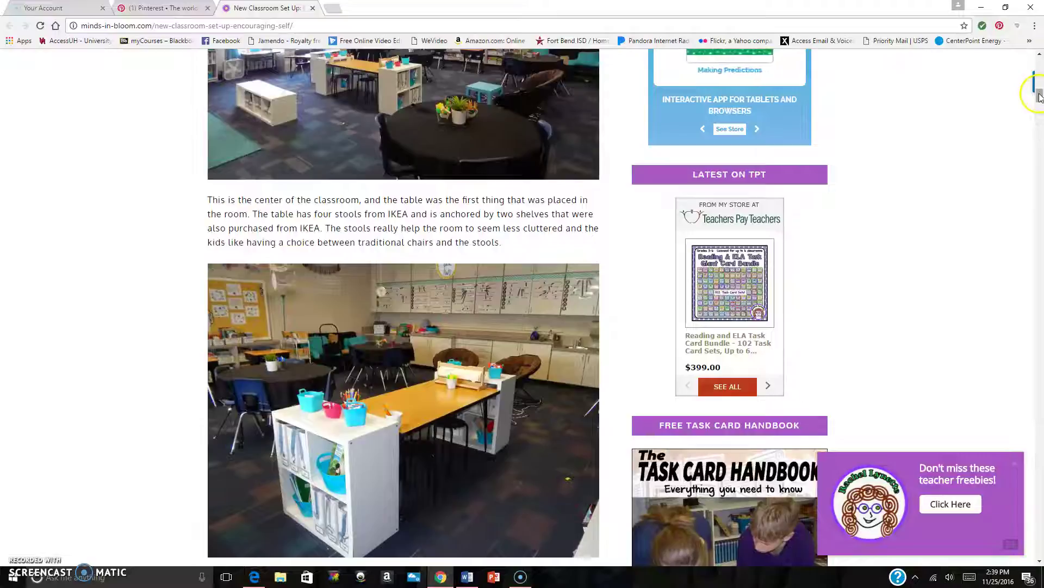
drag(1039, 95, 1039, 107)
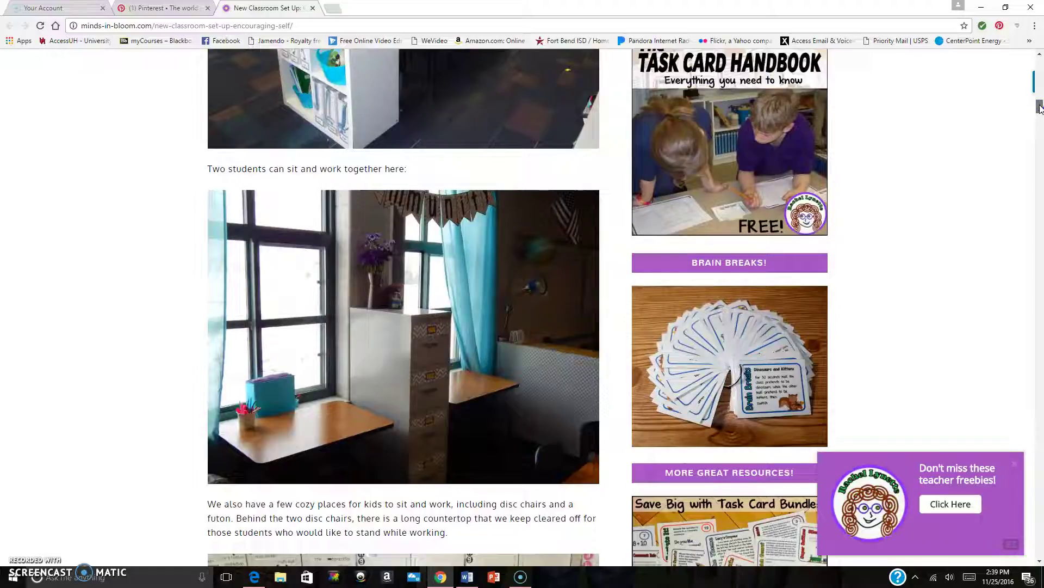
drag(1040, 105, 1039, 87)
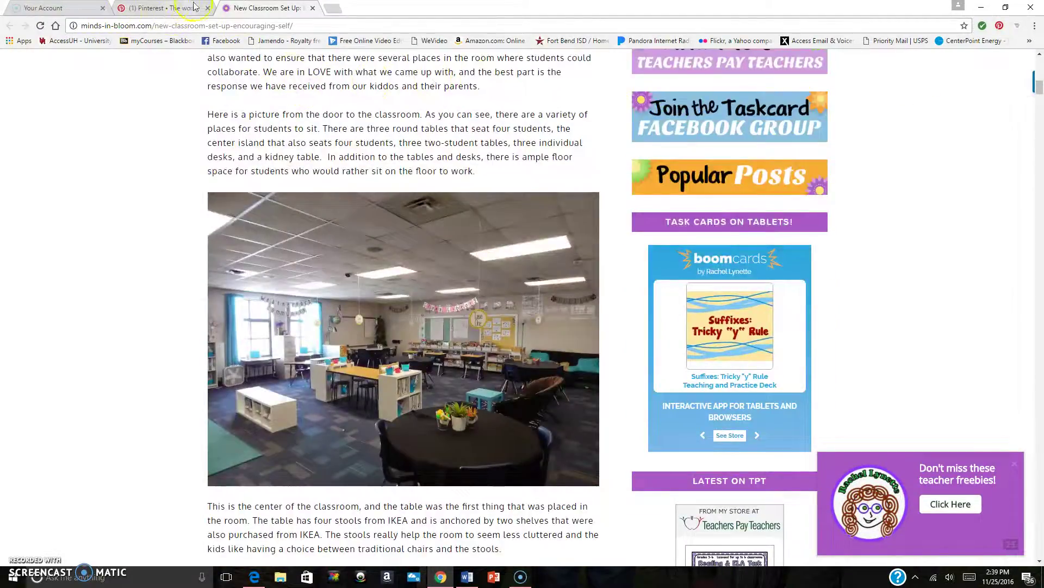
click(313, 9)
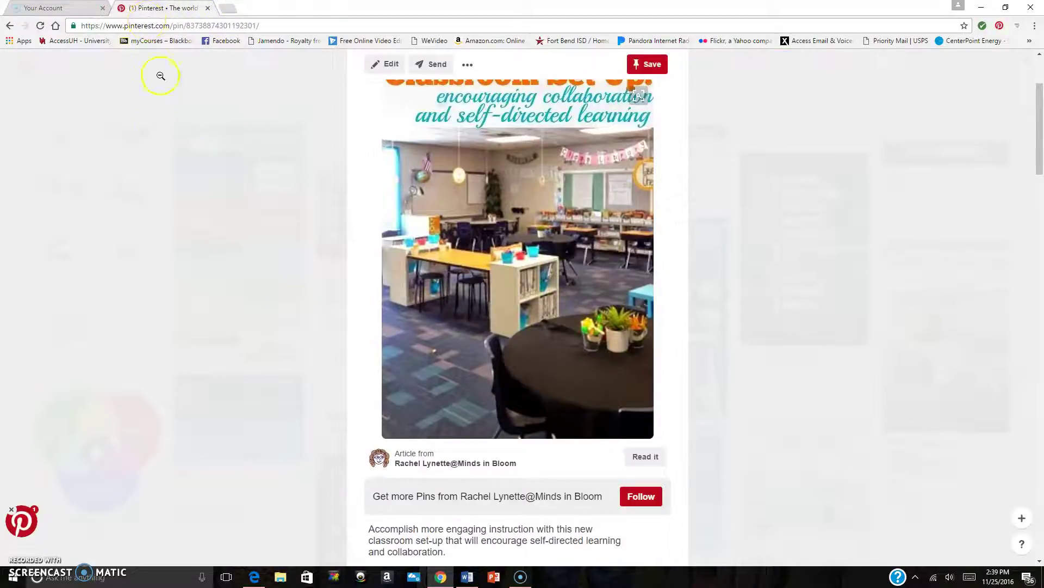
click(10, 26)
drag(1038, 214, 1040, 128)
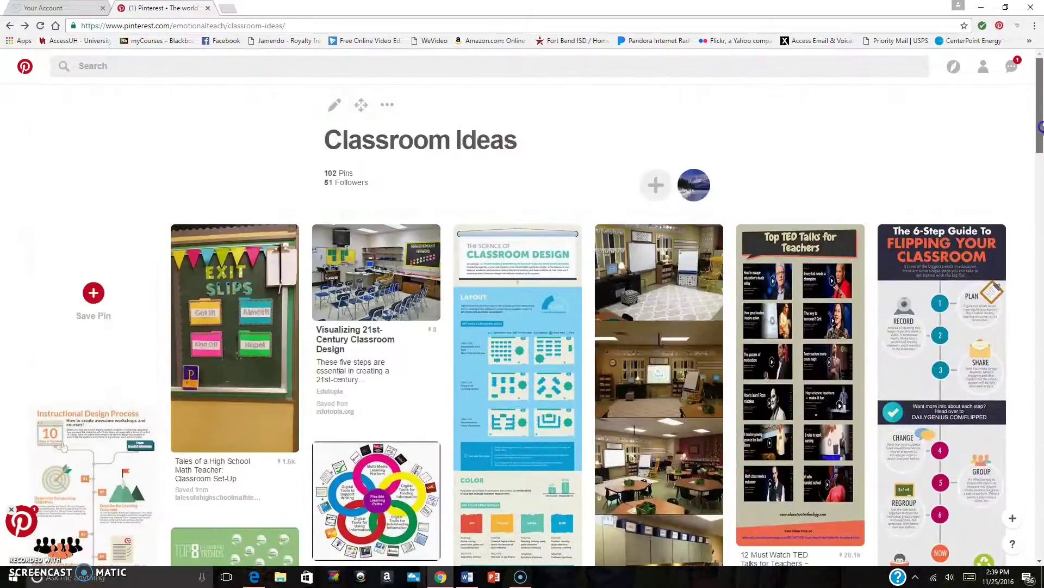